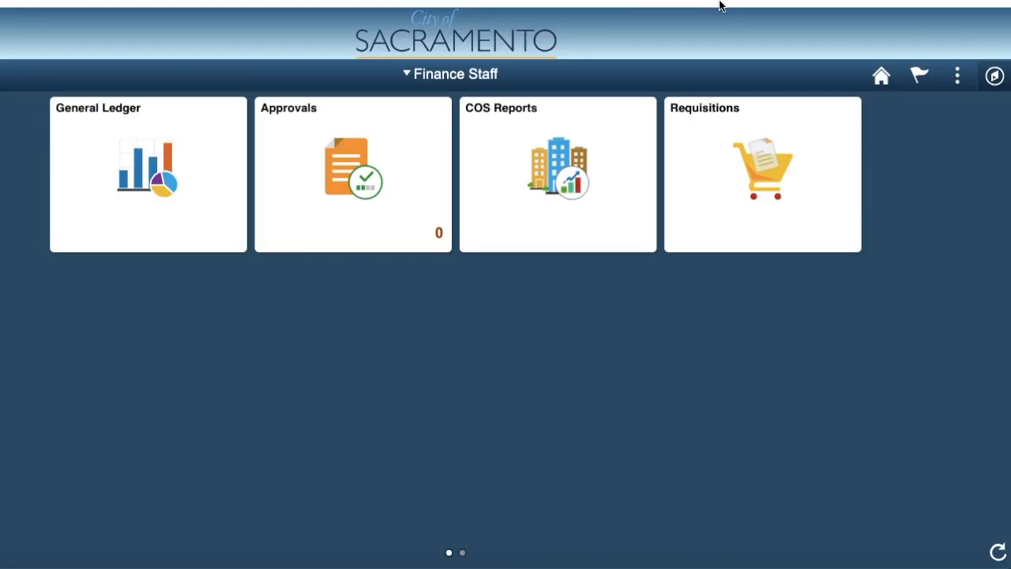
# - Open the Manage Requisitions page of eProcurement
pyautogui.click(996, 77)
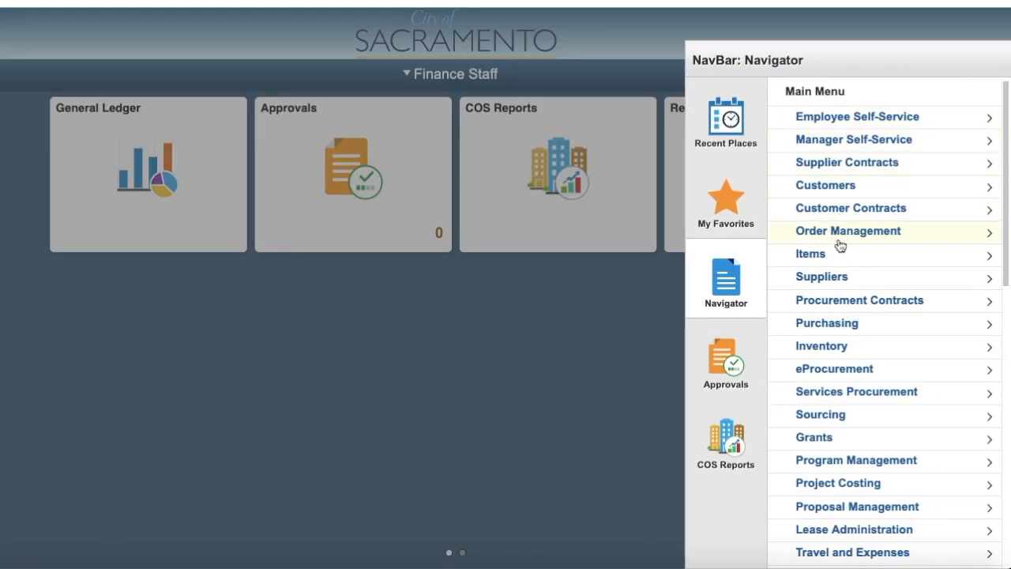
pyautogui.click(887, 379)
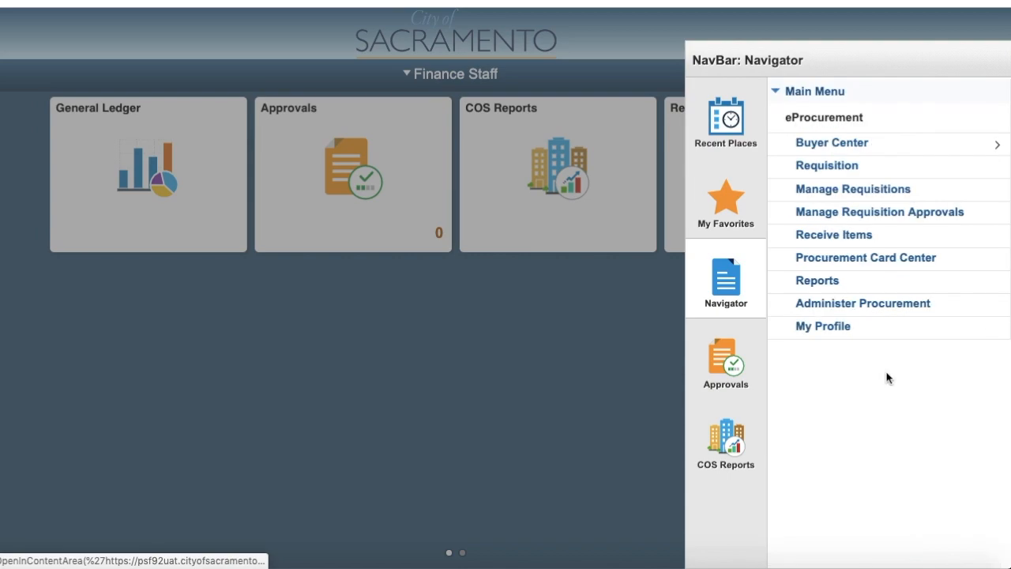
pyautogui.click(851, 197)
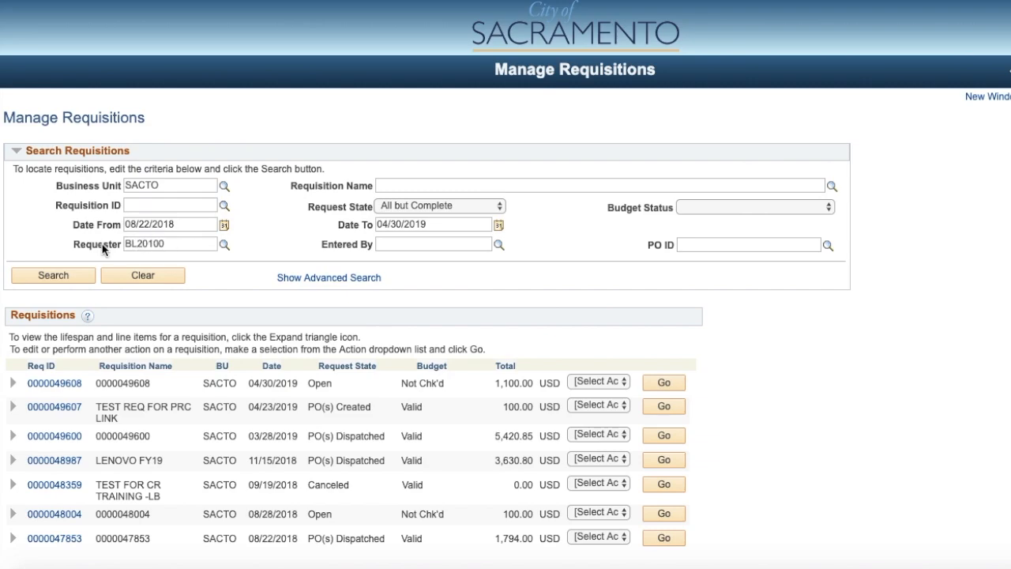
# - Clear the requester and both the from and to dates from the requisition search criteria
pyautogui.click(60, 273)
pyautogui.moveTo(170, 243); pyautogui.dragTo(124, 225)
pyautogui.press('BackSpace')
pyautogui.press('BackSpace')
pyautogui.moveTo(428, 225); pyautogui.dragTo(366, 229)
pyautogui.press('BackSpace')
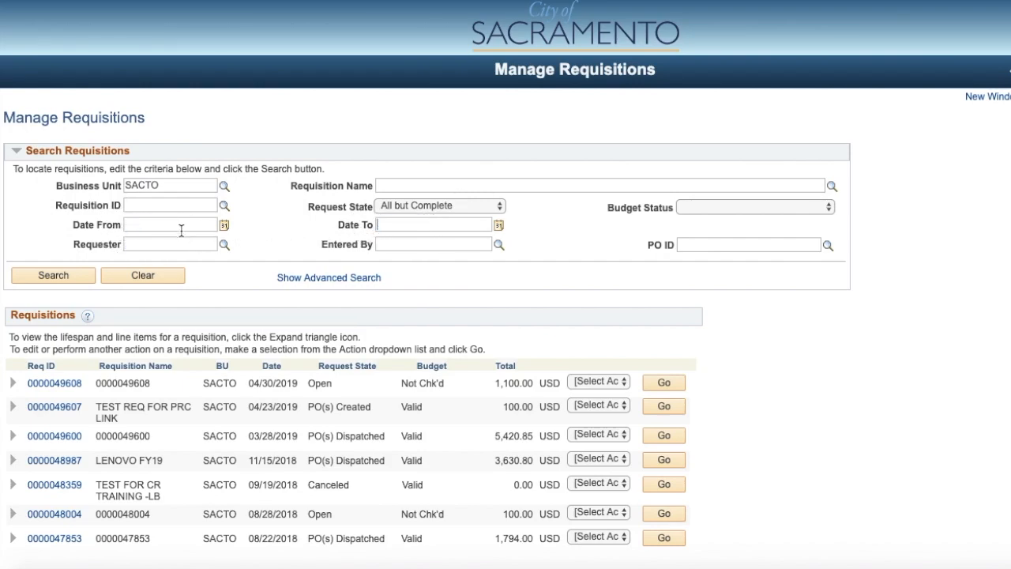
pyautogui.write('00000')
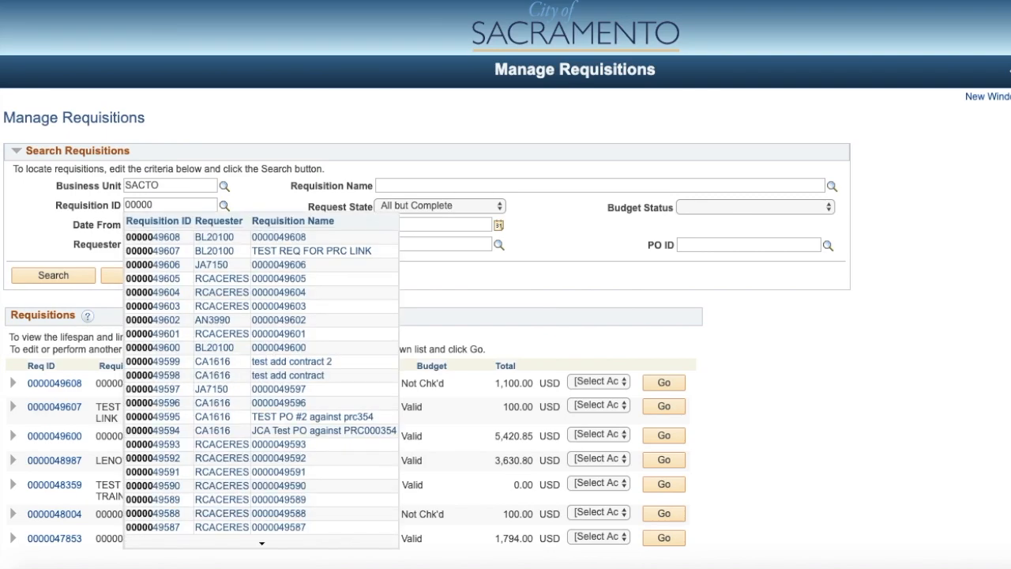
pyautogui.write('49608')
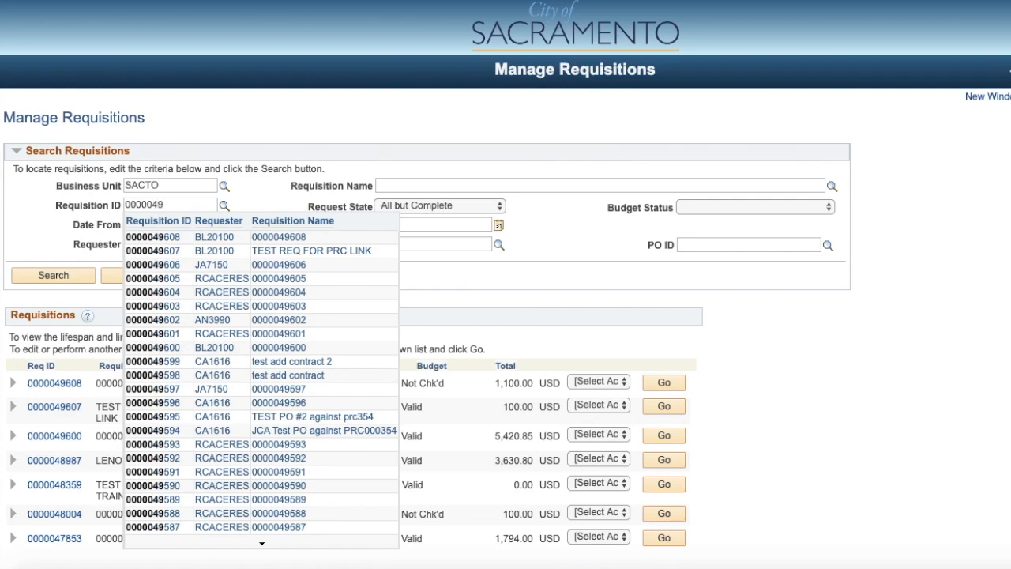
pyautogui.click(146, 237)
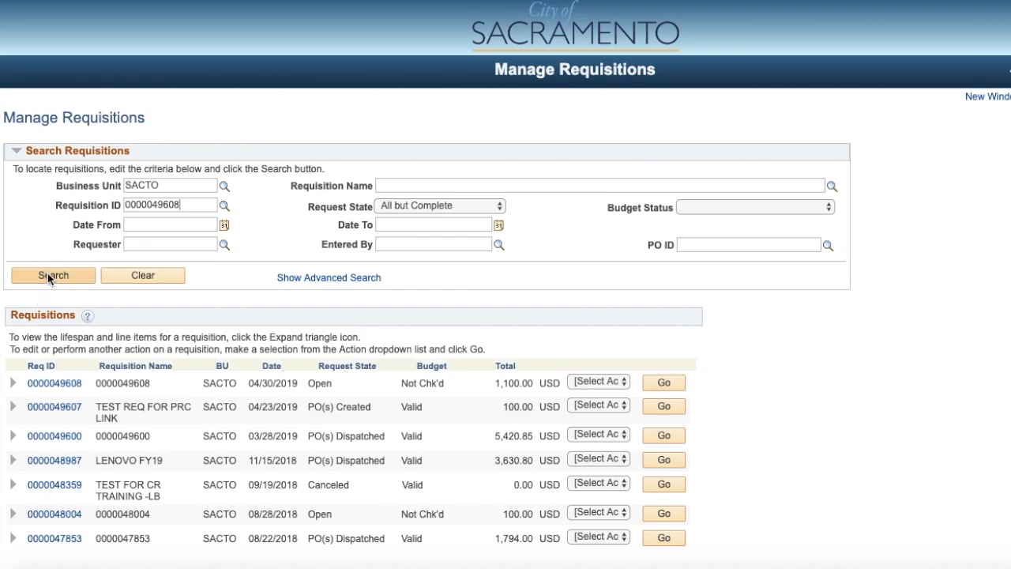
pyautogui.click(49, 275)
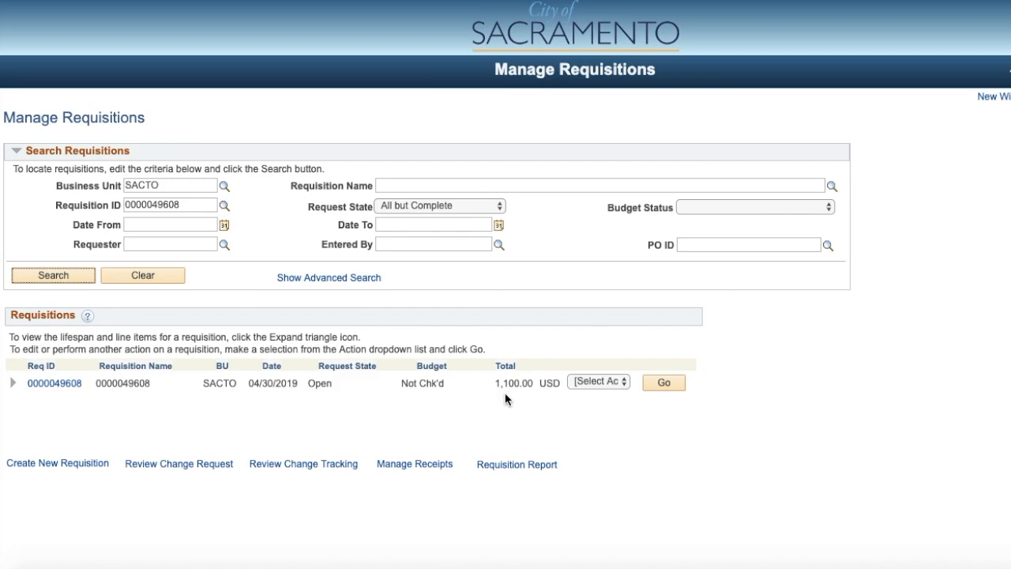
# - Open the found requisition for editing and rename it FY19 Taylor Services
pyautogui.click(623, 381)
pyautogui.click(603, 341)
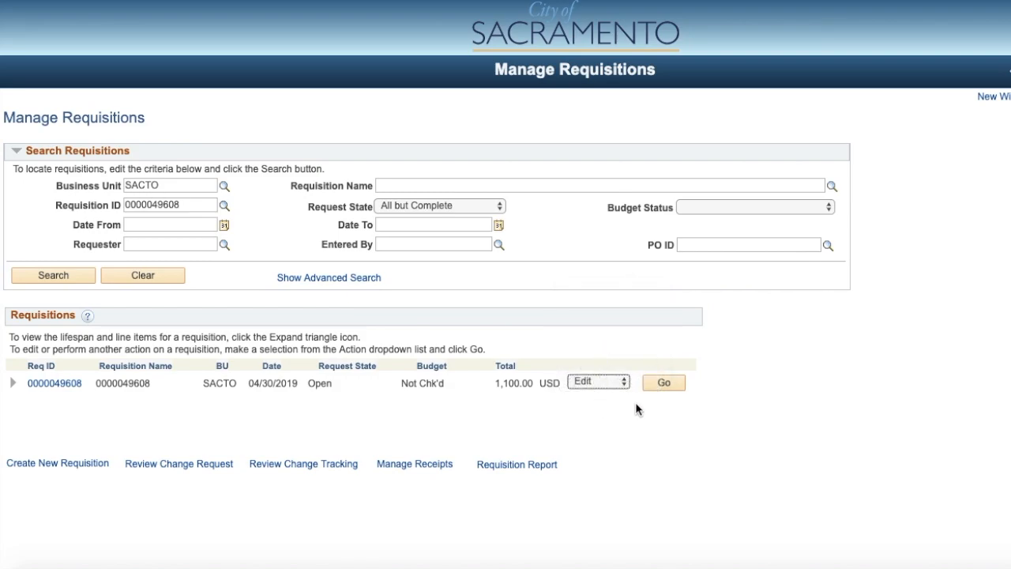
pyautogui.click(663, 385)
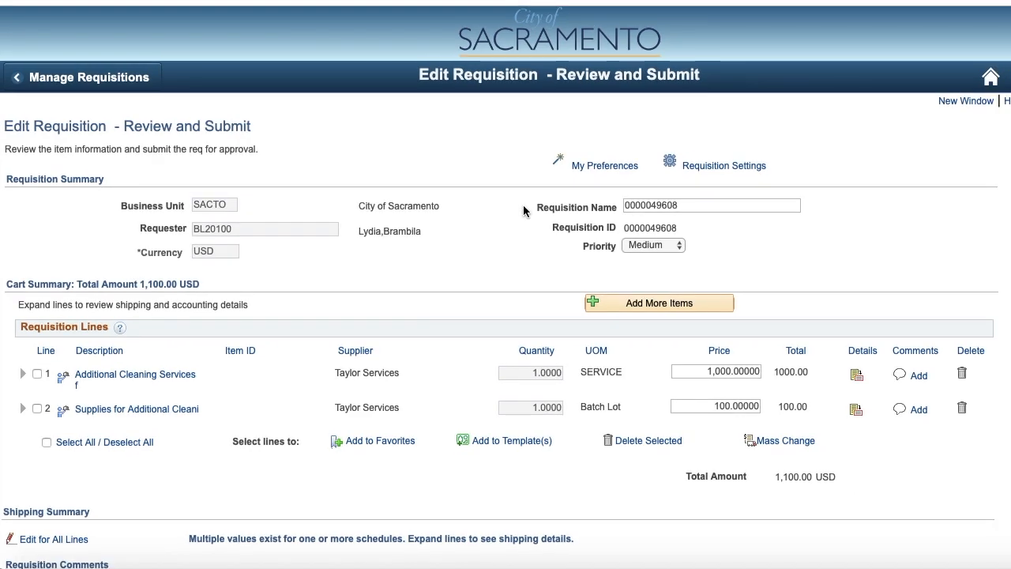
pyautogui.doubleClick(682, 205)
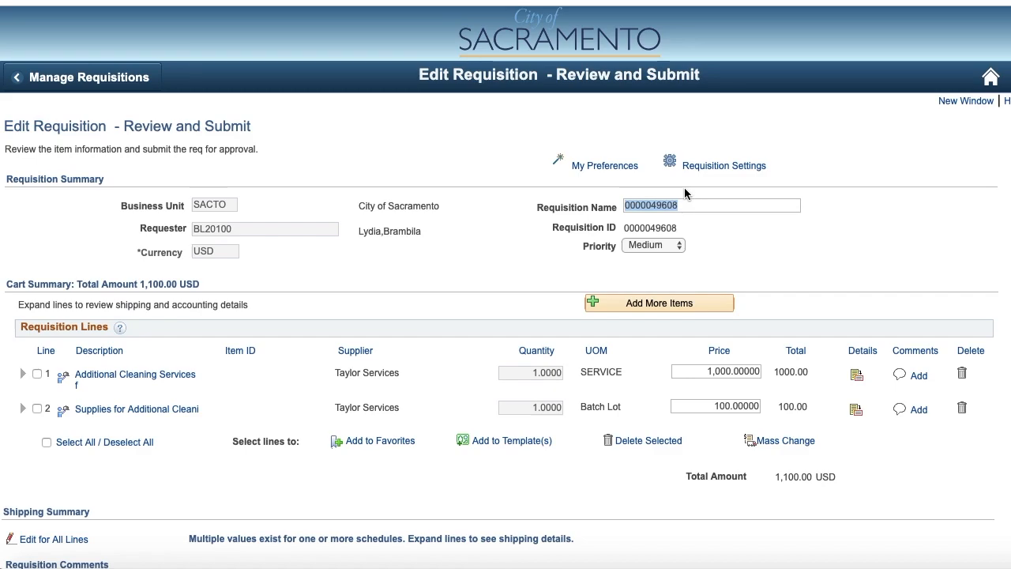
pyautogui.write('FY19 Taylor Services')
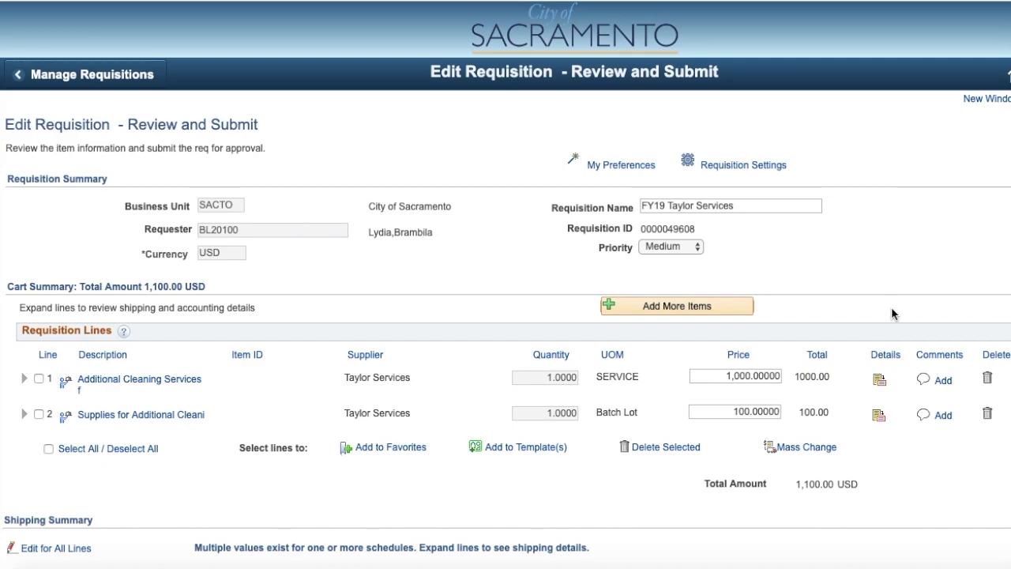
# - From the line details of line 1, Additional Cleaning Services, search for the supplier's available contracts
pyautogui.click(880, 384)
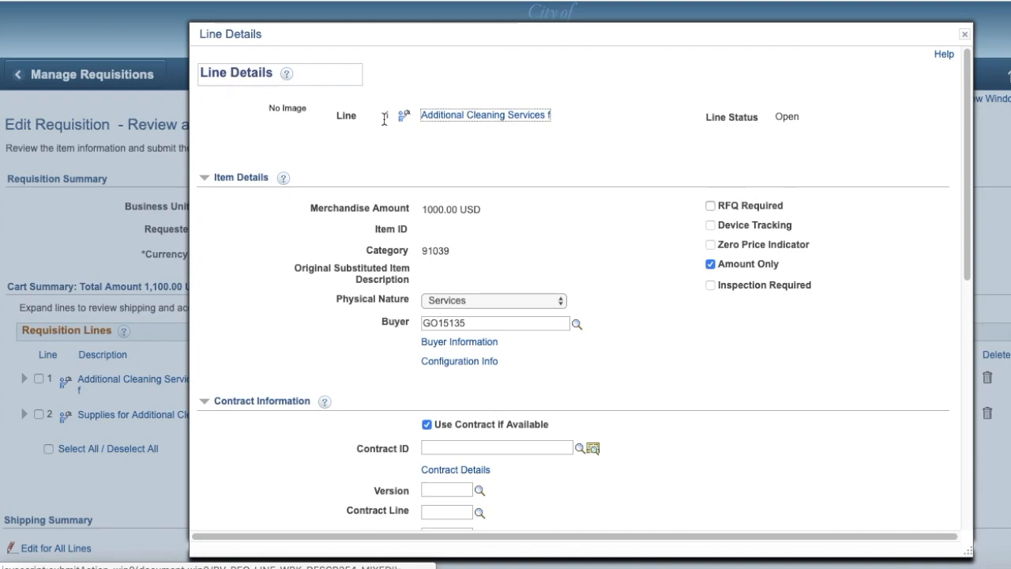
pyautogui.moveTo(967, 207); pyautogui.dragTo(967, 254)
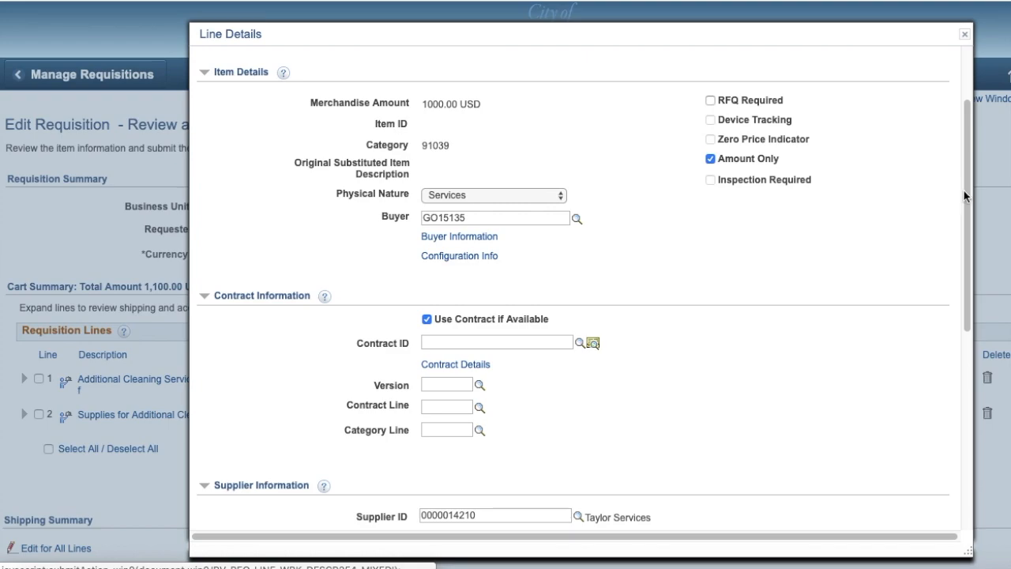
pyautogui.moveTo(967, 196); pyautogui.dragTo(967, 237)
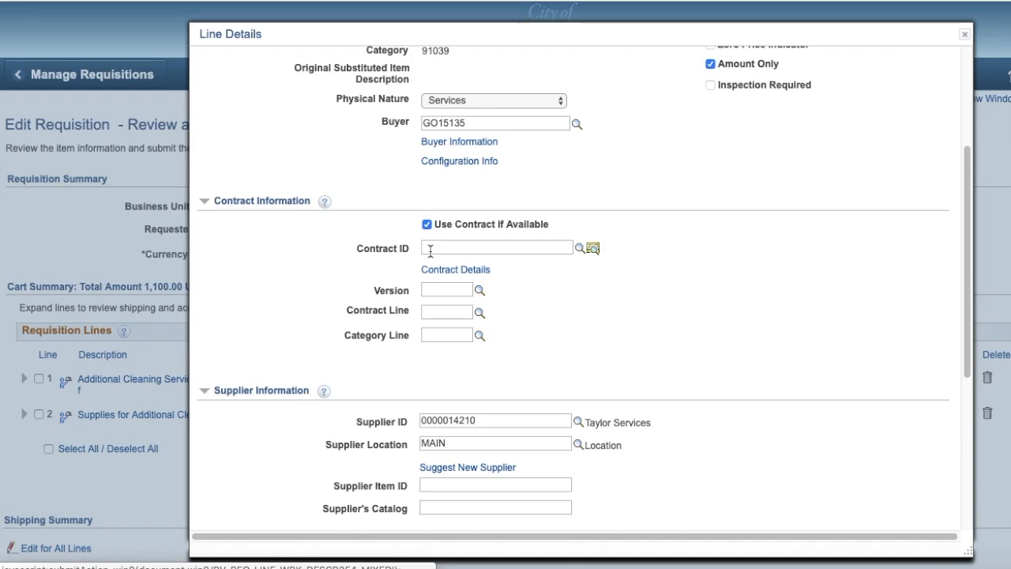
pyautogui.click(593, 249)
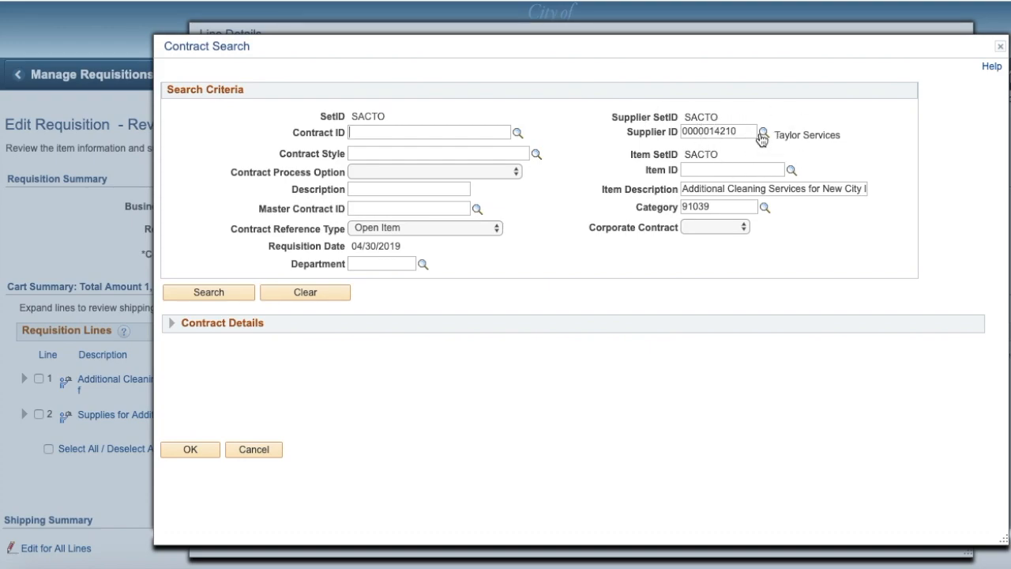
pyautogui.click(190, 291)
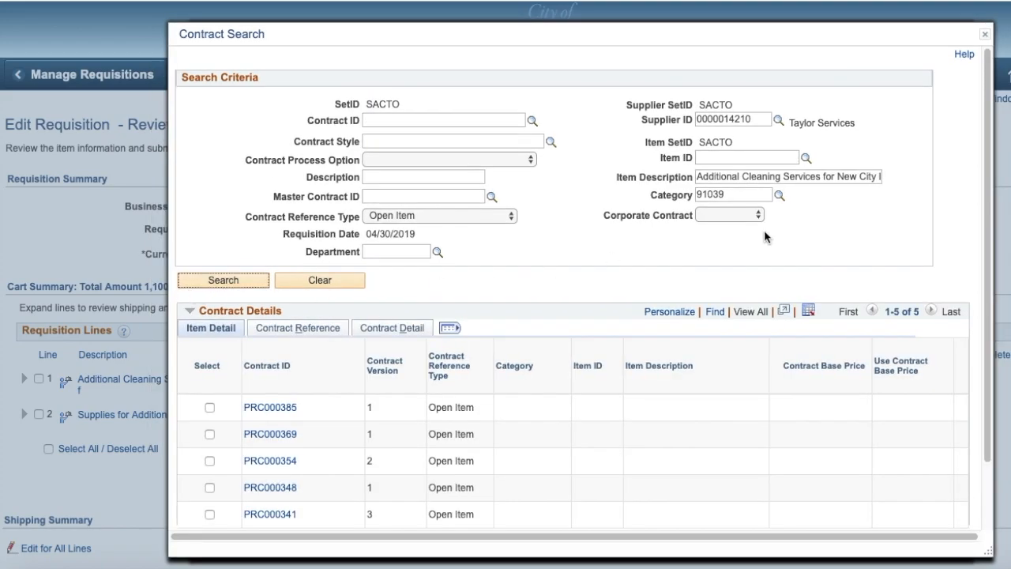
# - Review the contracts' reference and detail information, assign contract PRC000385 to line 1 and save the line details
pyautogui.moveTo(982, 242); pyautogui.dragTo(984, 308)
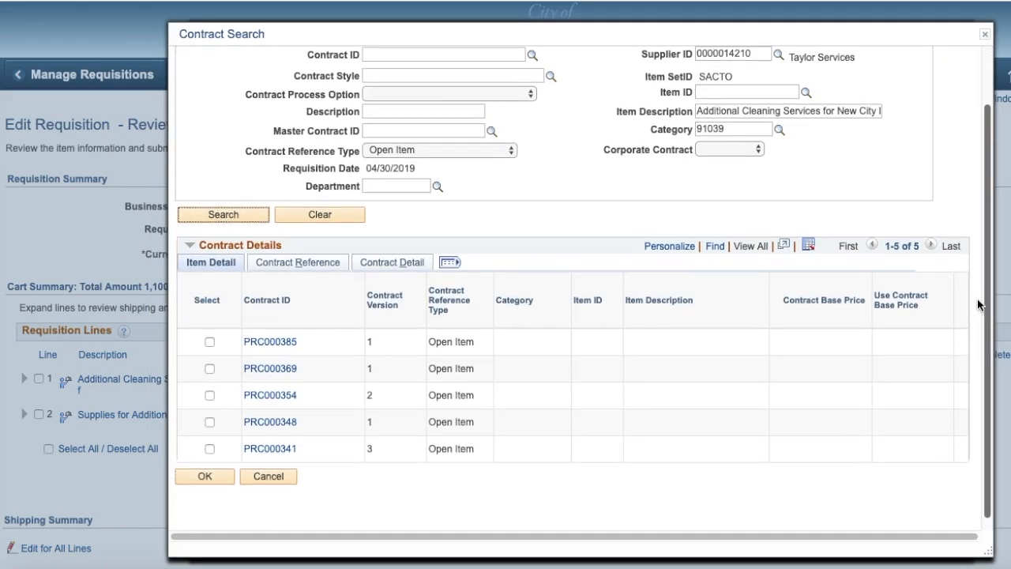
pyautogui.click(269, 268)
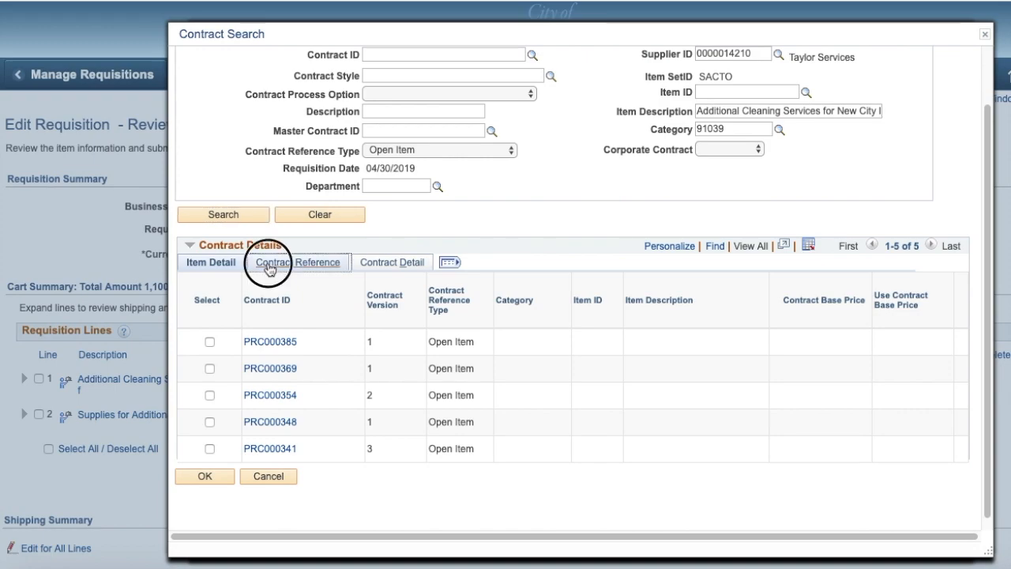
pyautogui.click(378, 265)
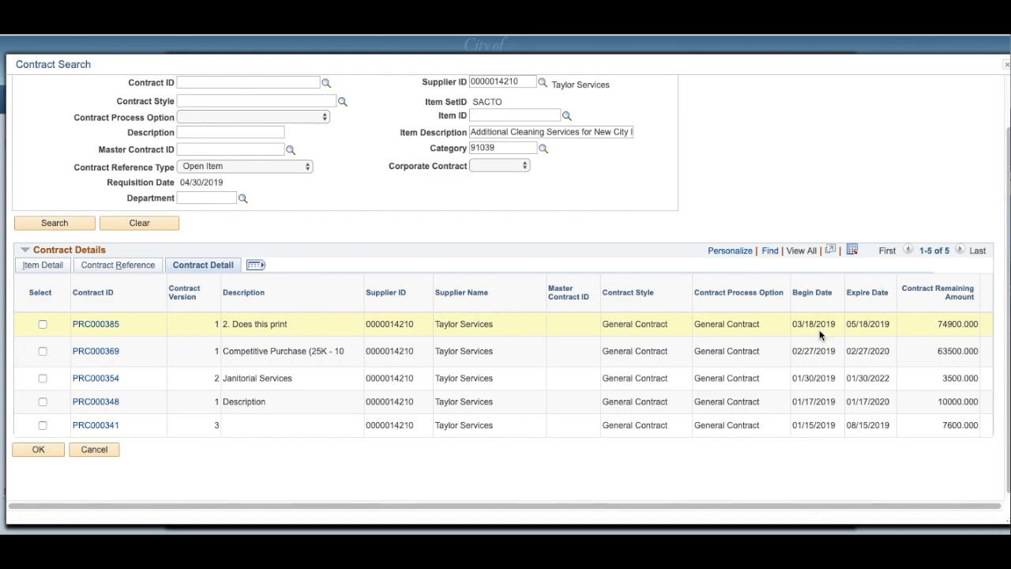
pyautogui.click(43, 325)
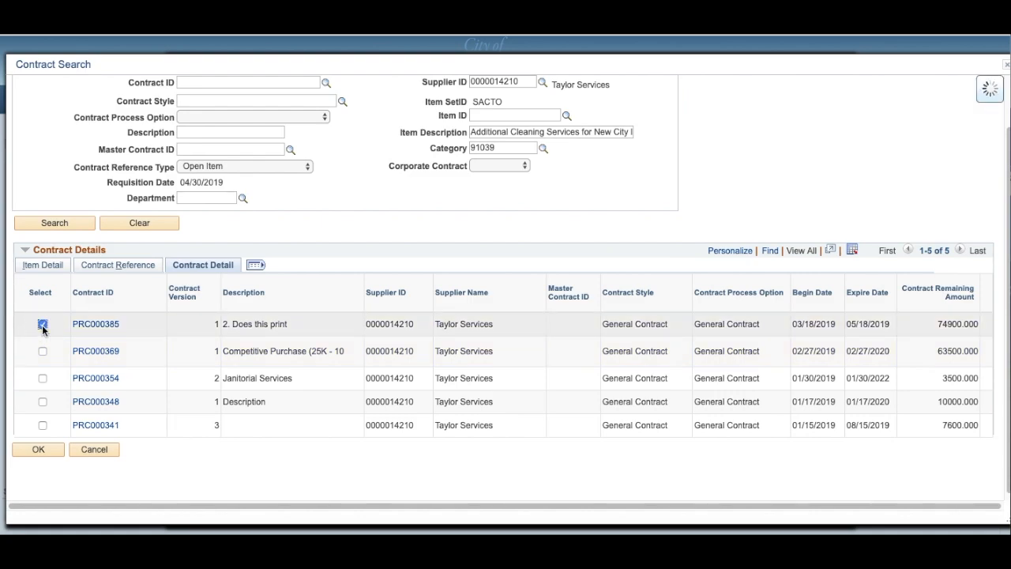
pyautogui.click(38, 451)
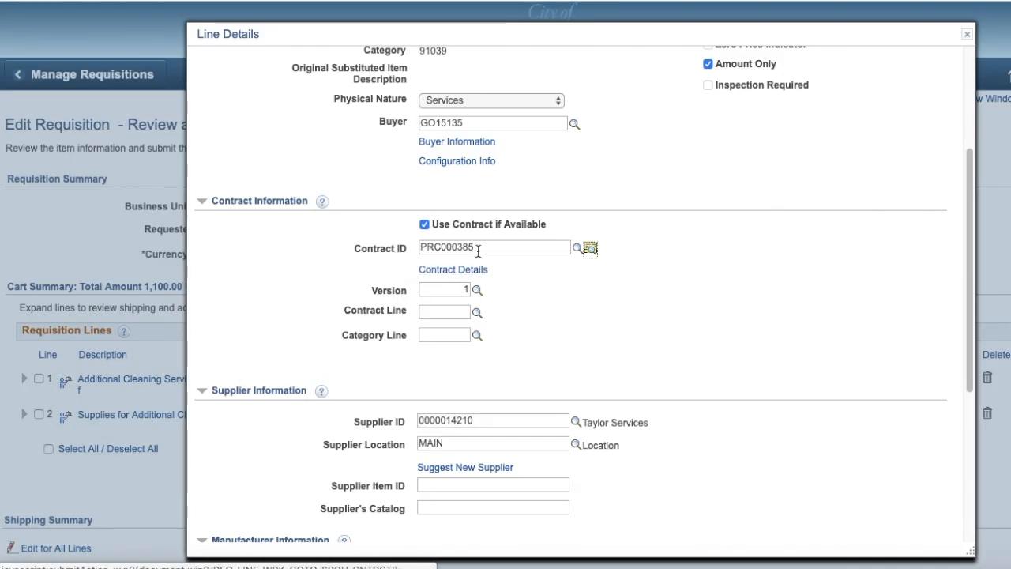
pyautogui.click(970, 238)
pyautogui.moveTo(970, 237); pyautogui.dragTo(853, 433)
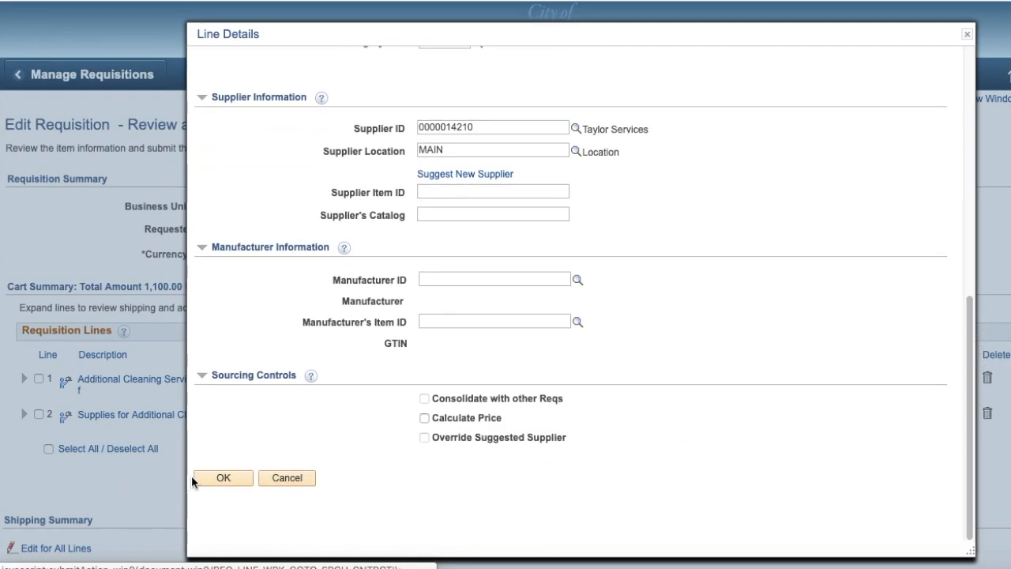
pyautogui.click(220, 478)
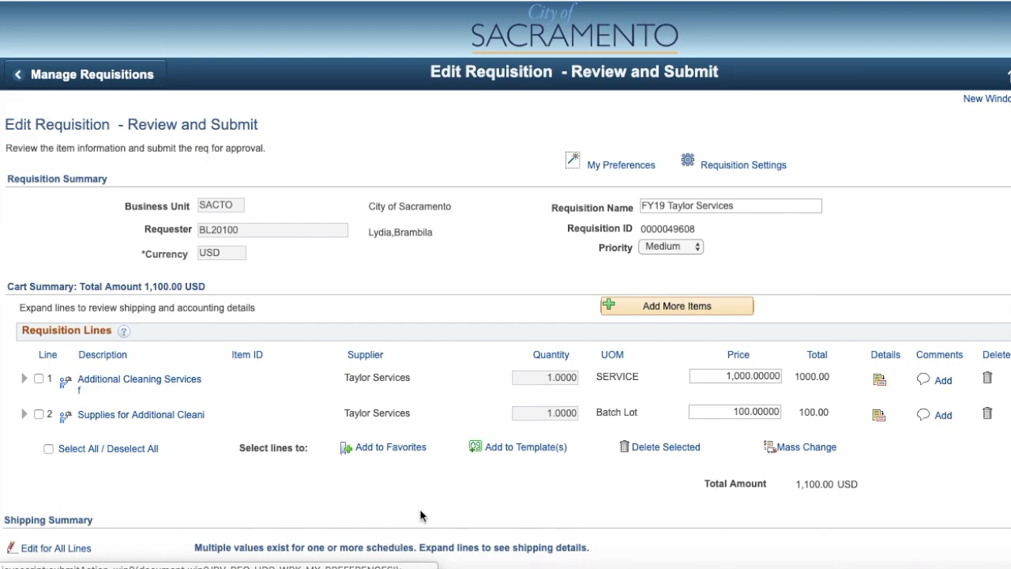
# - Assign contract PRC000385 to line 2, the supplies for additional cleaning, and save its line details
pyautogui.click(879, 417)
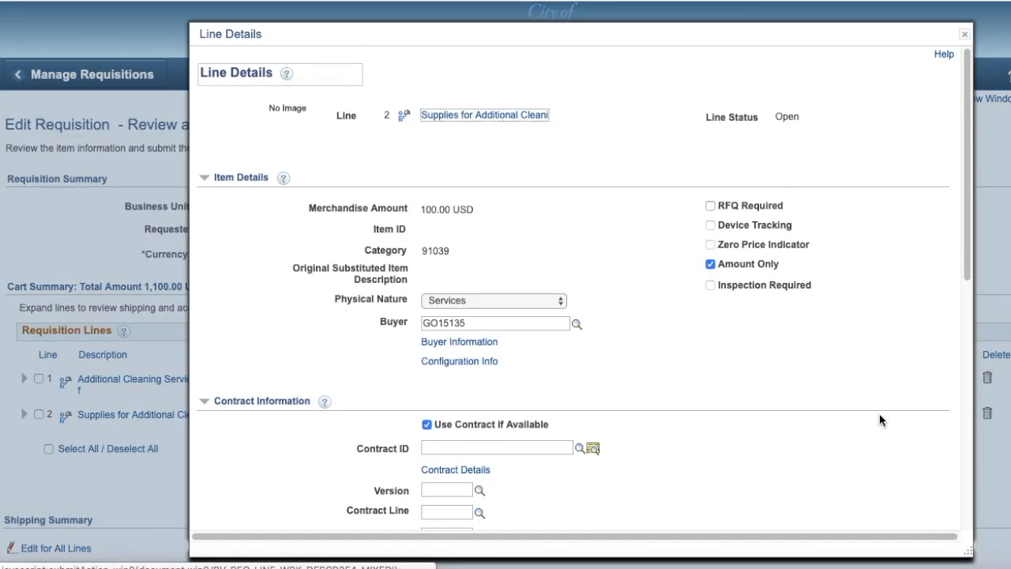
pyautogui.click(968, 227)
pyautogui.moveTo(967, 227); pyautogui.dragTo(962, 338)
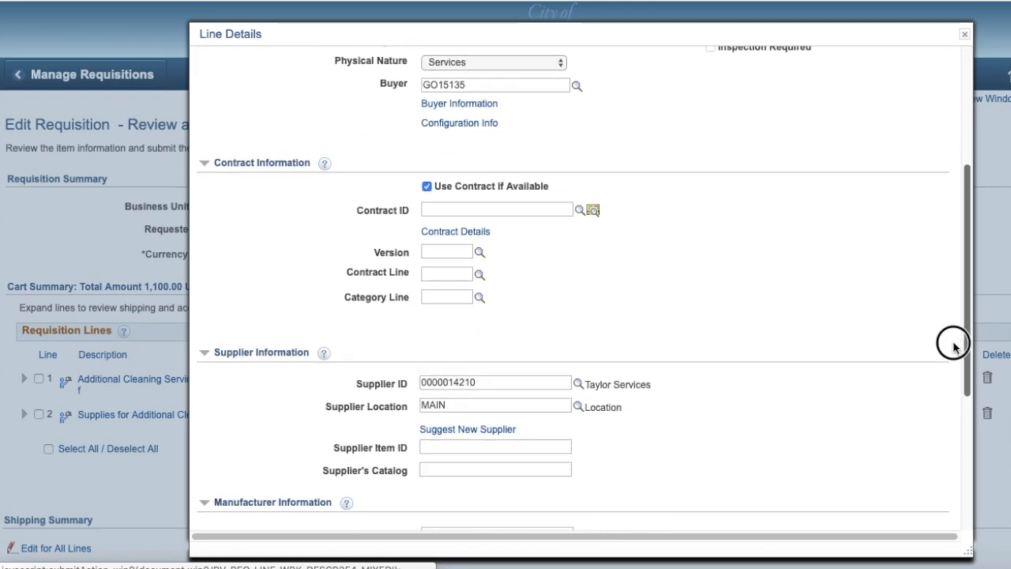
pyautogui.click(435, 208)
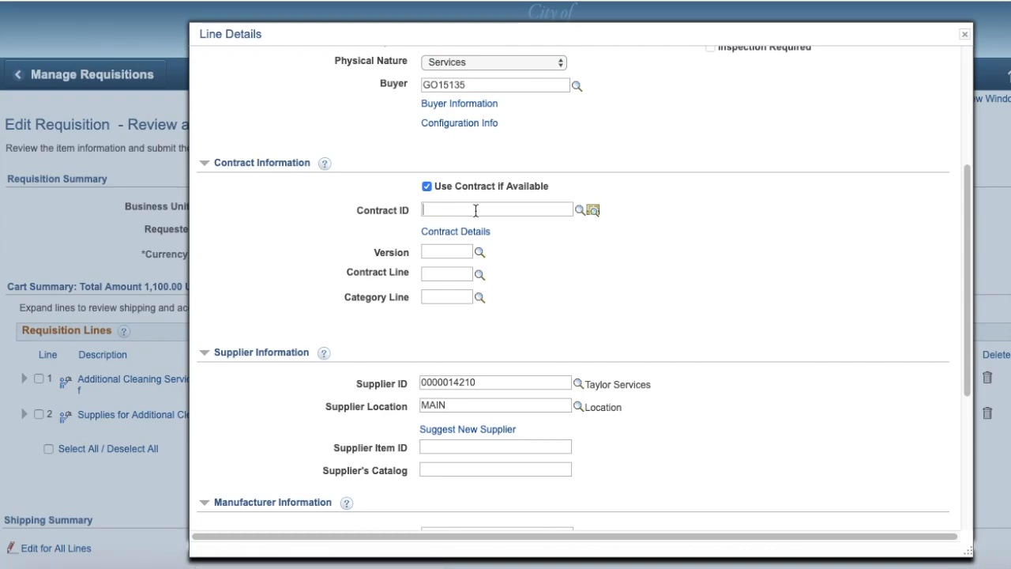
pyautogui.write('PRC0003')
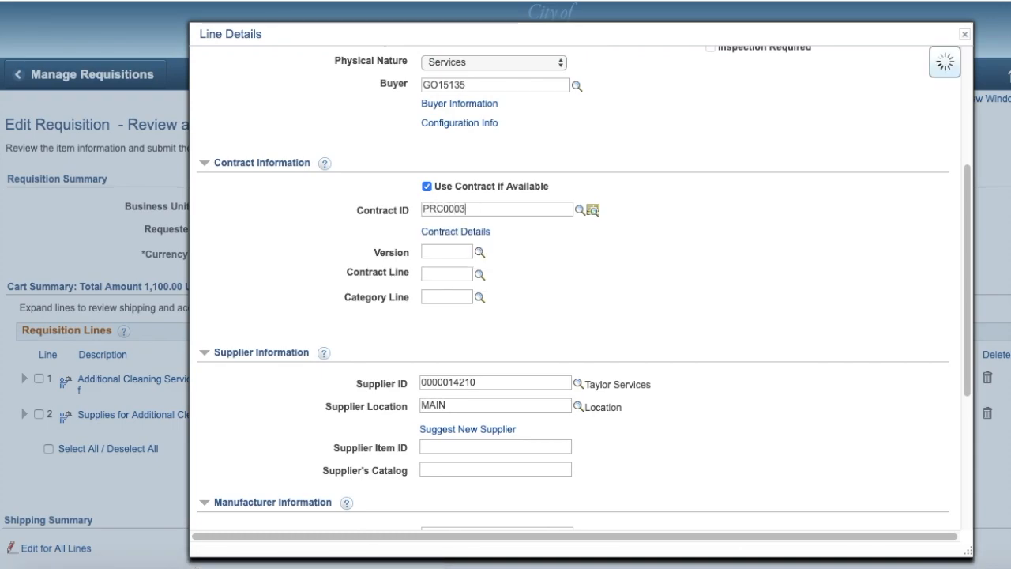
pyautogui.write('85')
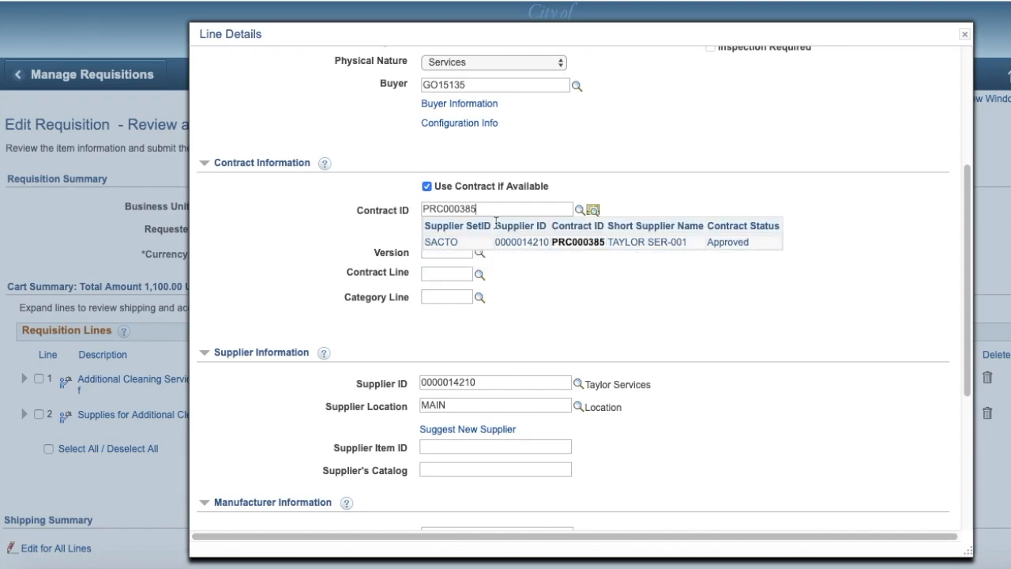
pyautogui.click(624, 247)
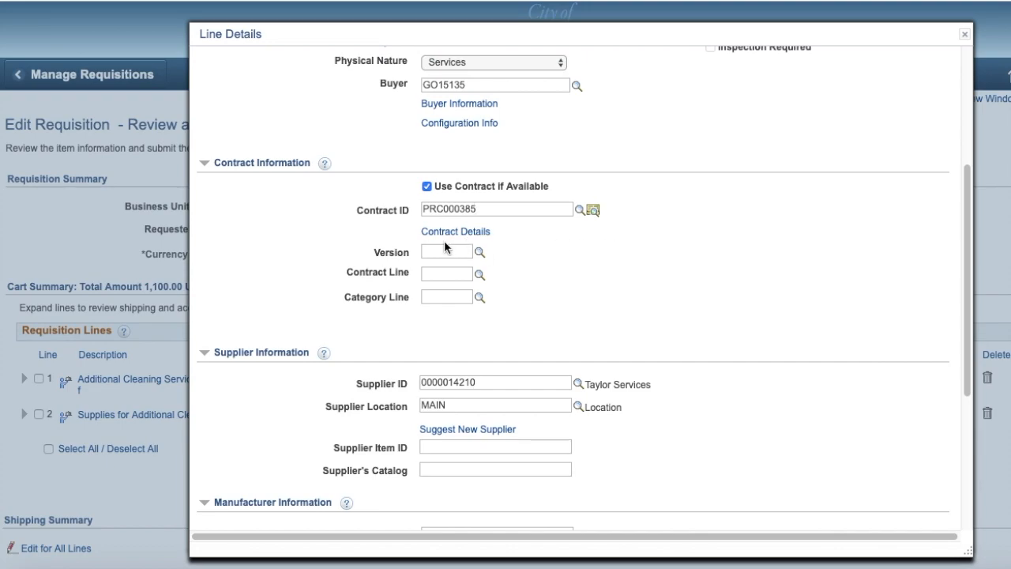
pyautogui.scroll(-4, 406, 251)
pyautogui.click(226, 465)
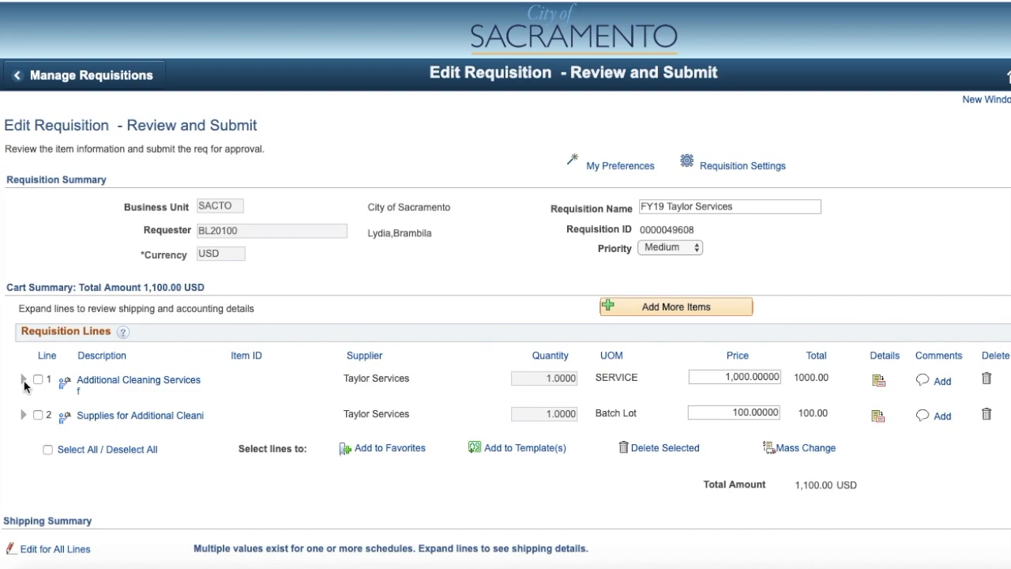
# - Expand requisition lines 1 and 2 to show their shipping details
pyautogui.click(23, 383)
pyautogui.click(24, 382)
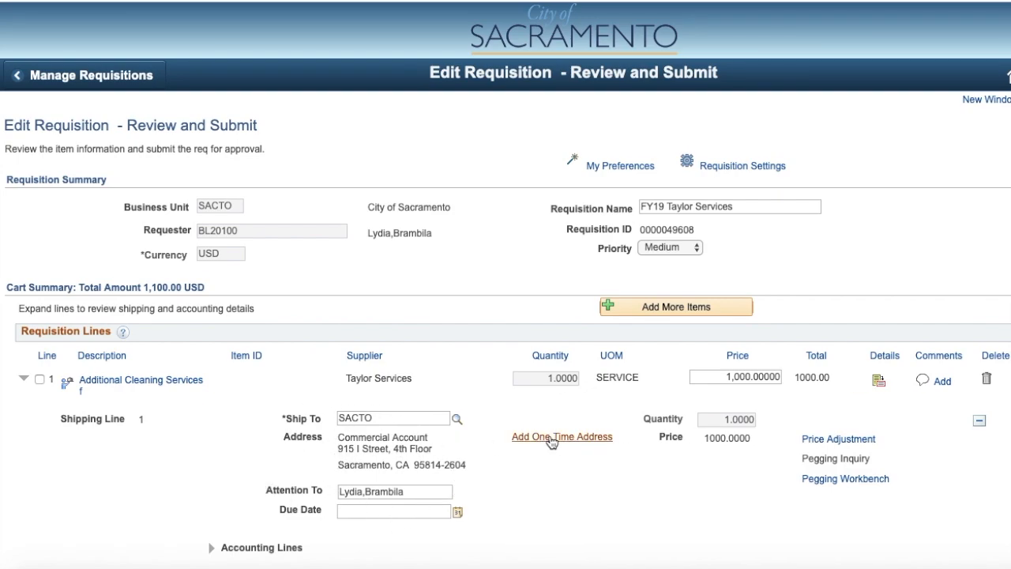
pyautogui.scroll(-1, 450, 459)
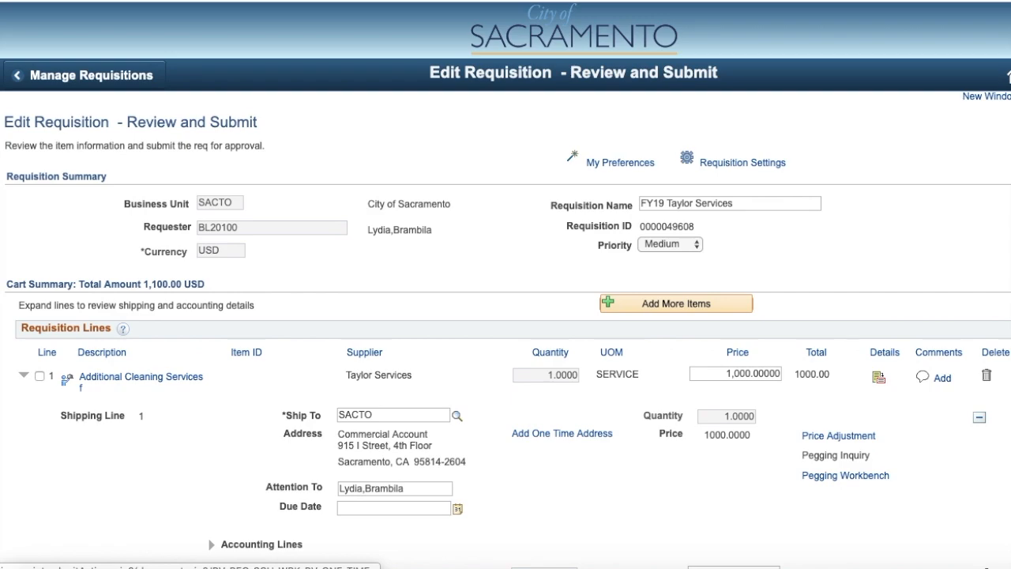
pyautogui.scroll(-5, 907, 390)
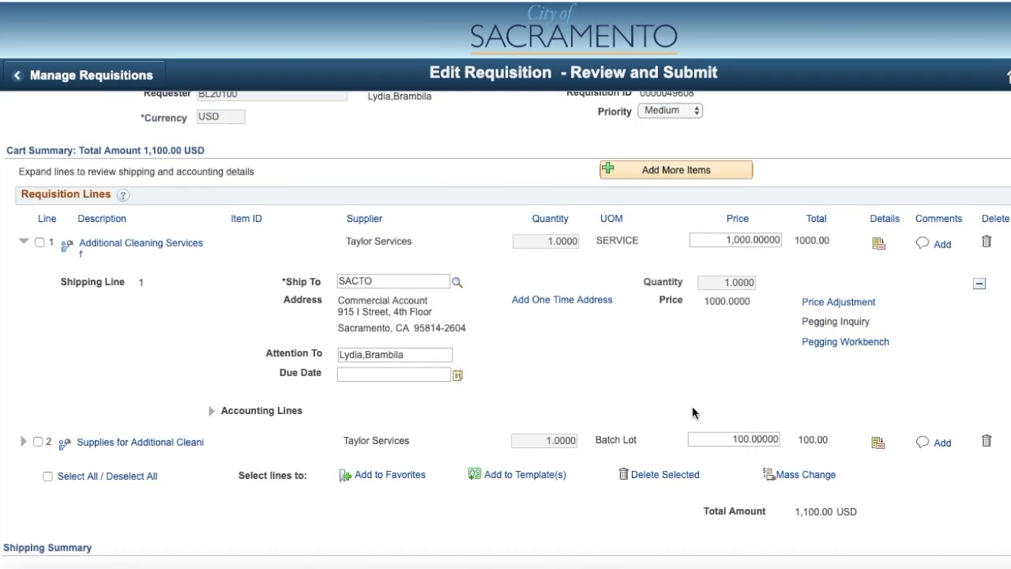
pyautogui.click(24, 443)
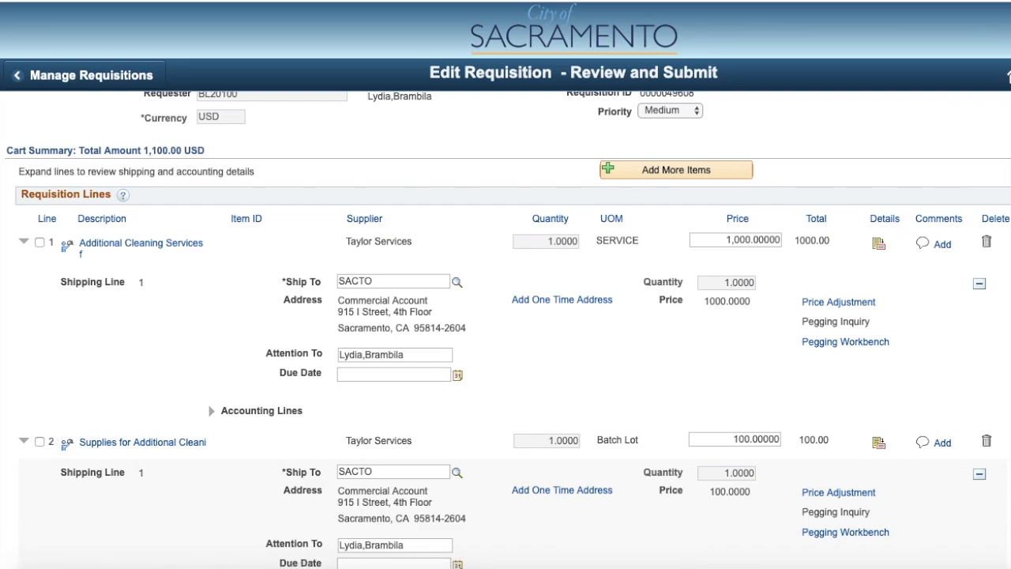
pyautogui.scroll(-4, 537, 489)
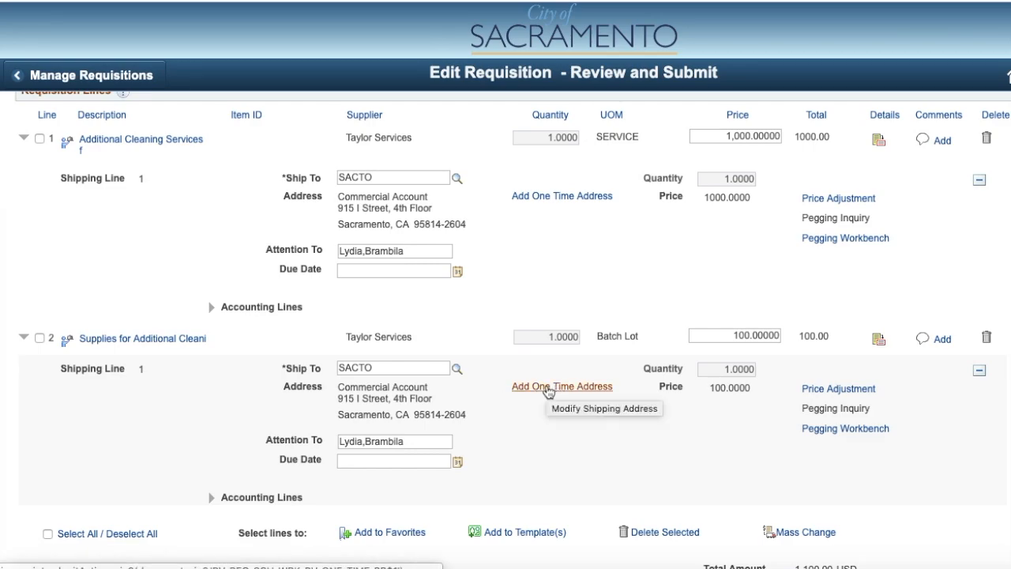
# - Expand the accounting lines of requisition line 1 and review its Chartfields2 values, such as account, fund and department
pyautogui.click(212, 308)
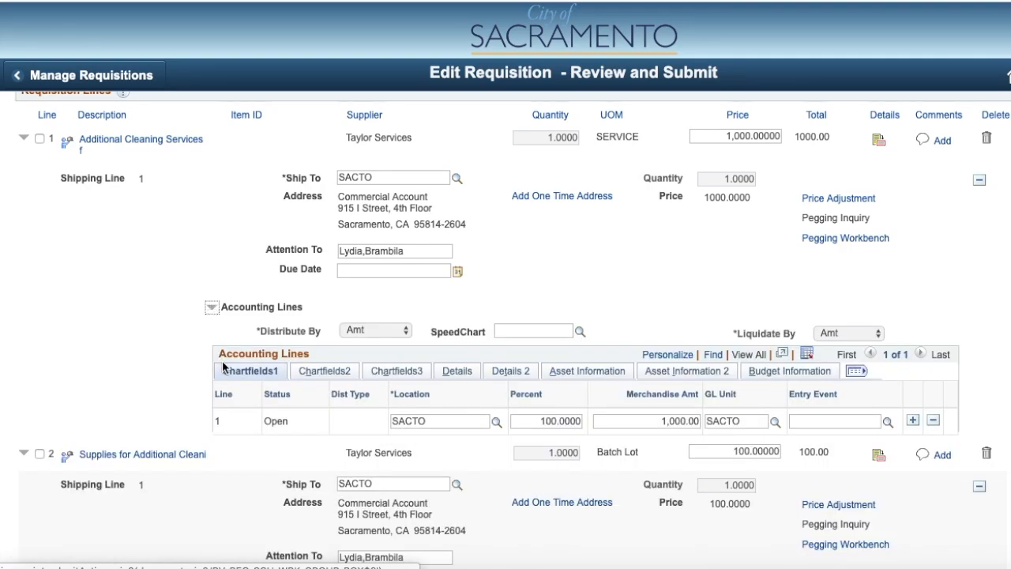
pyautogui.click(324, 370)
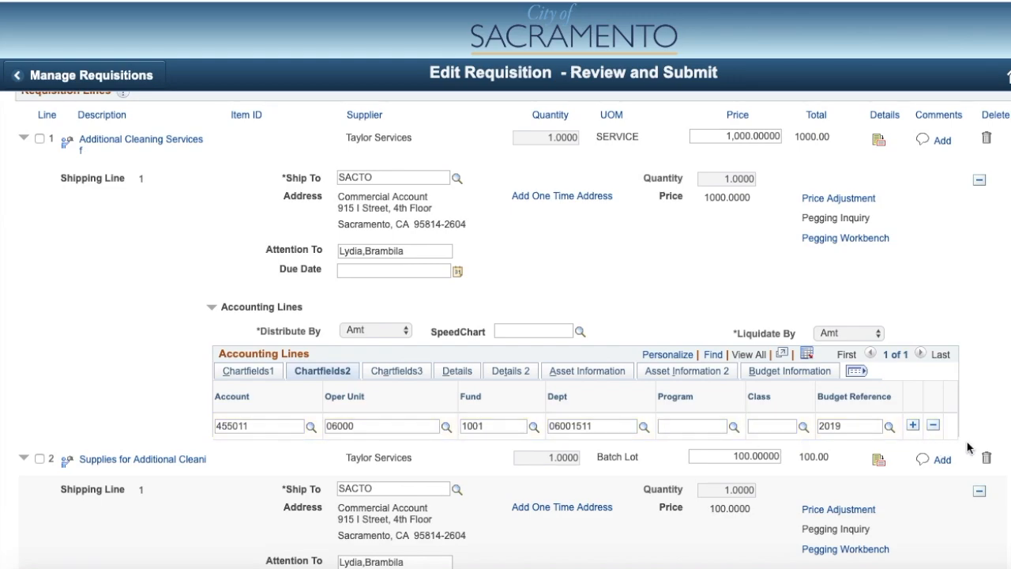
# - Add a second accounting row to requisition line 1 and delete that row again
pyautogui.click(913, 427)
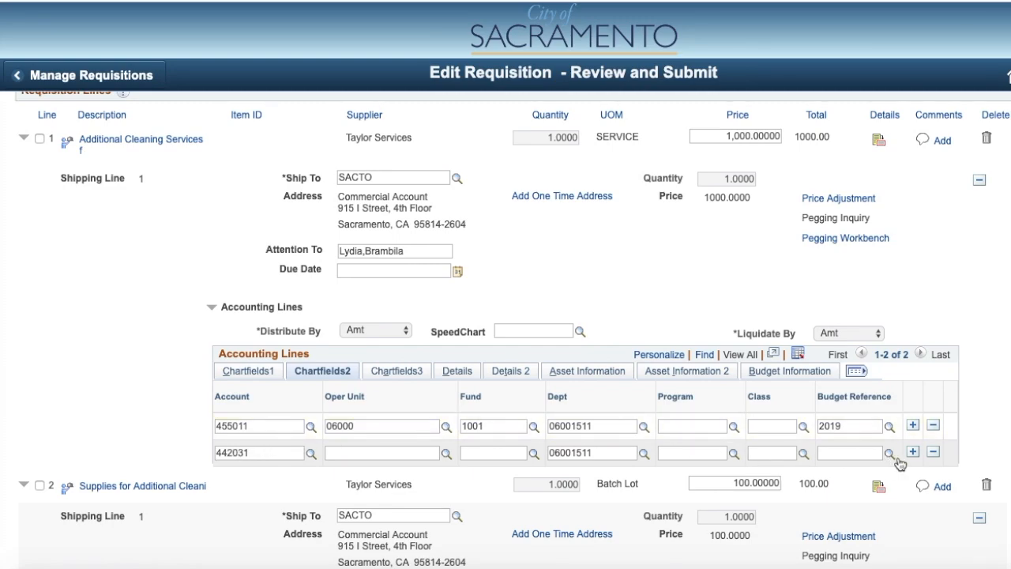
pyautogui.click(933, 451)
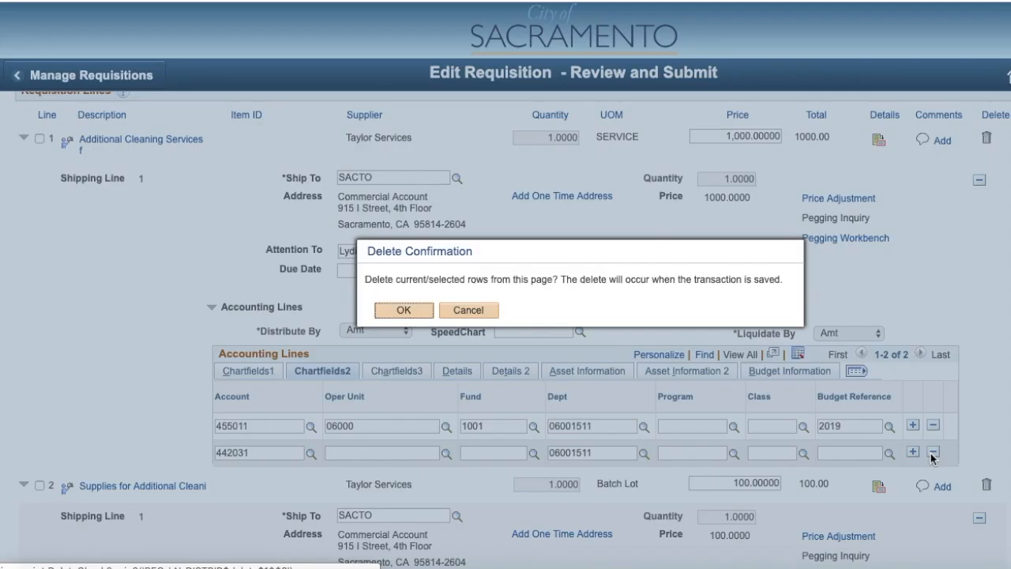
pyautogui.click(405, 312)
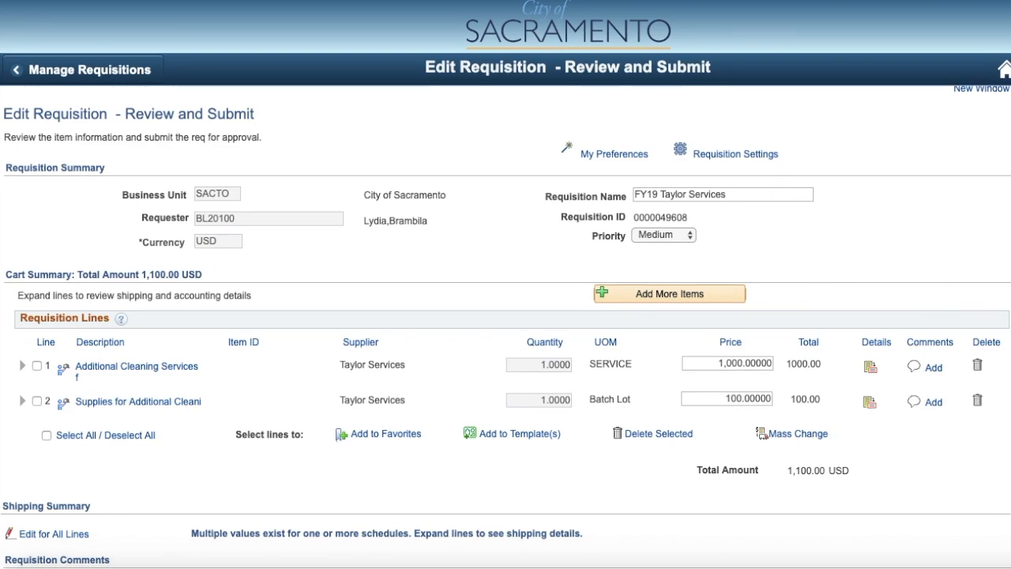
# - Run the budget check on the requisition and acknowledge the budget status message
pyautogui.scroll(-5, 506, 327)
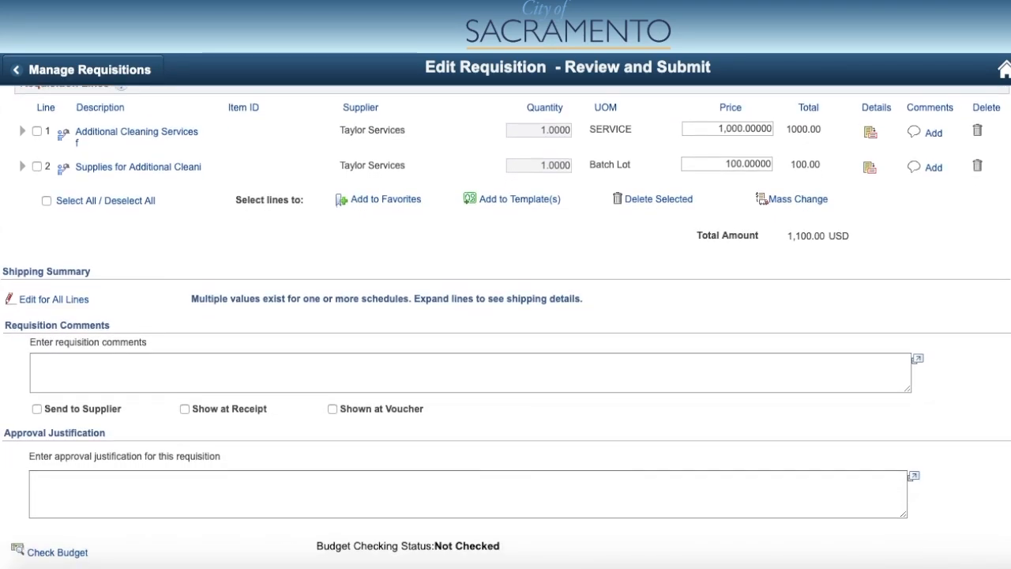
pyautogui.scroll(-1, 506, 327)
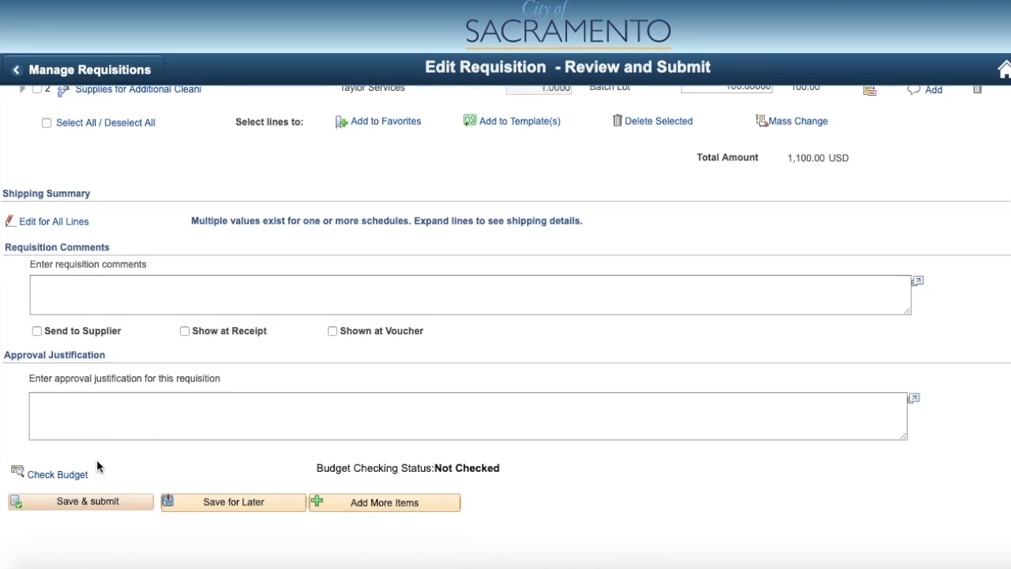
pyautogui.click(57, 475)
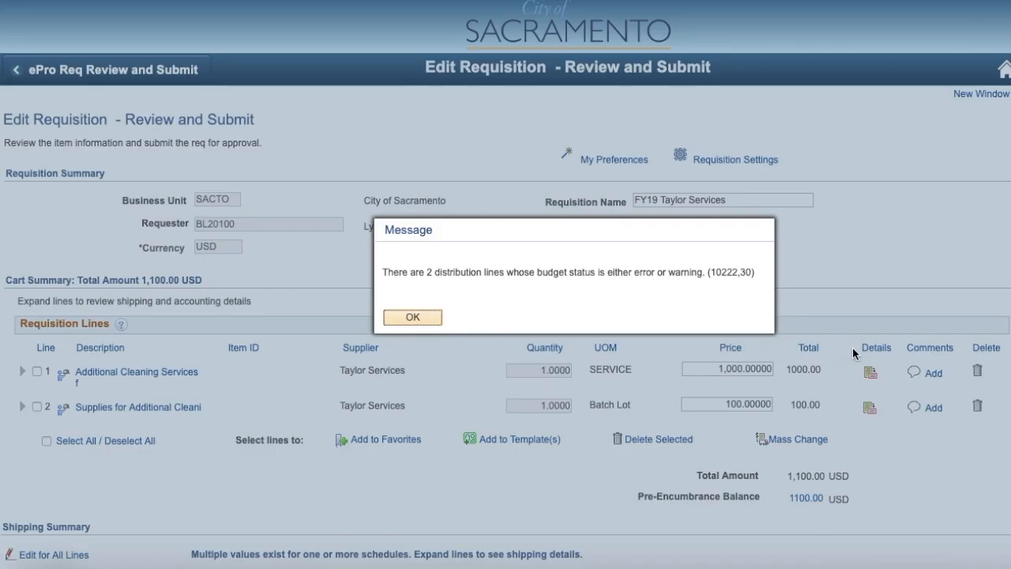
pyautogui.click(420, 318)
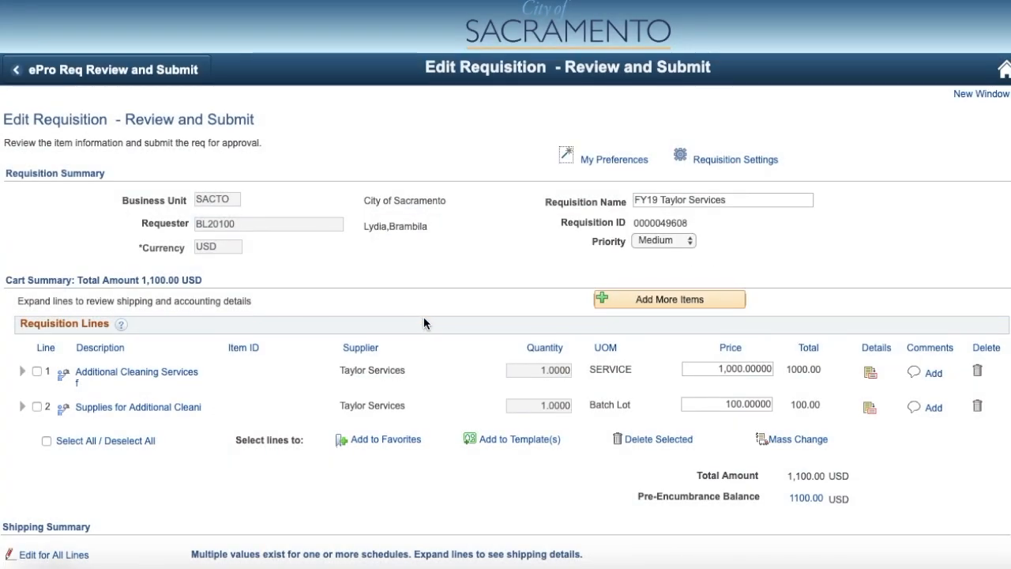
# - Review the requisition's budget checking status, and save and submit the requisition for approval
pyautogui.scroll(-5, 472, 353)
pyautogui.scroll(-1, 585, 343)
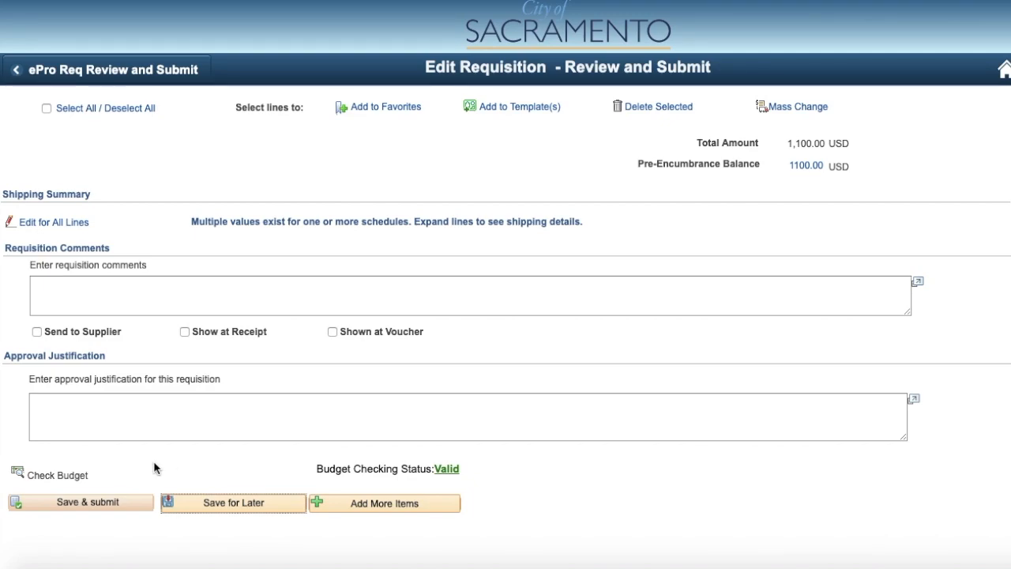
pyautogui.click(38, 510)
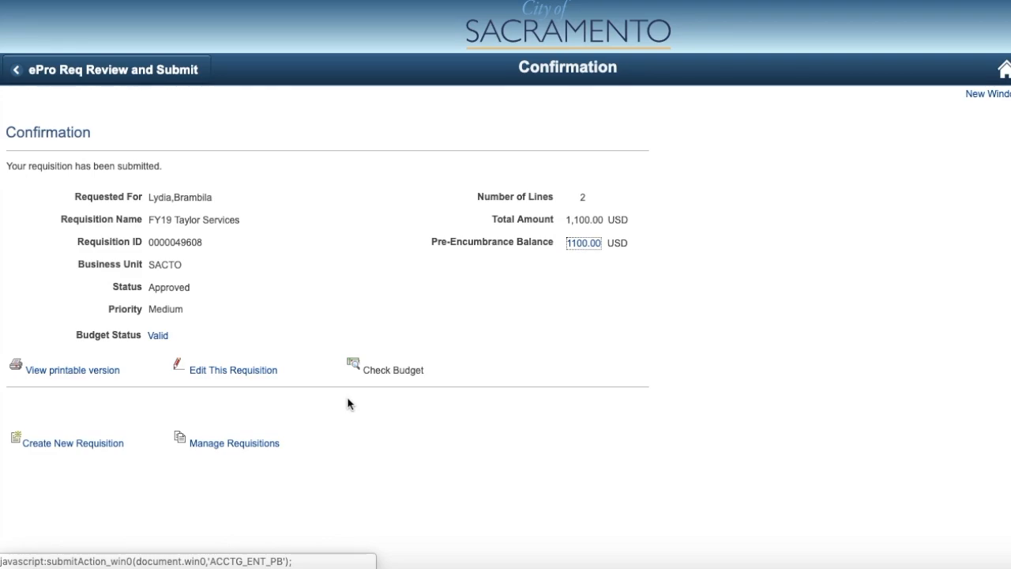